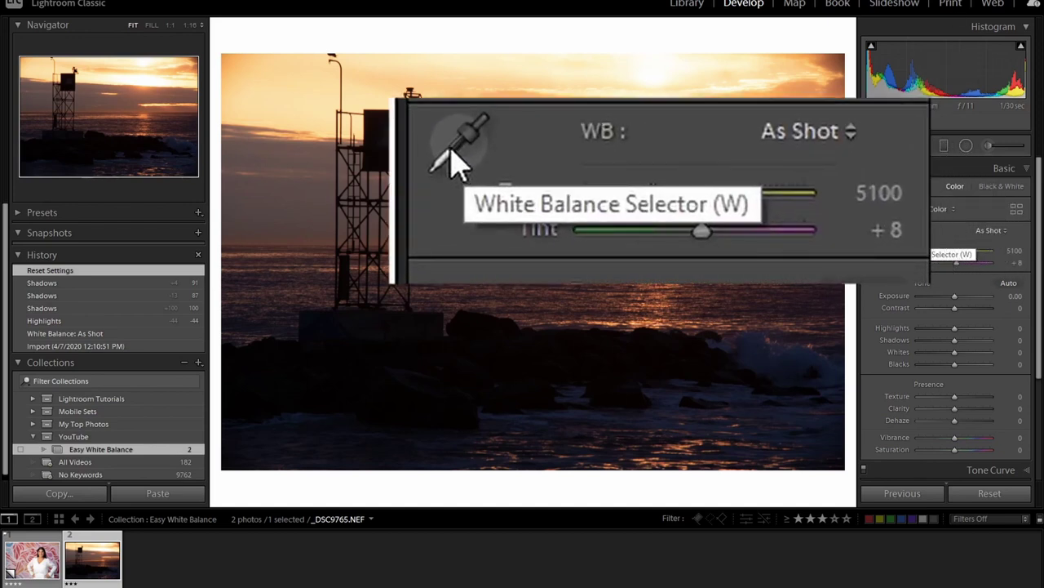
White-balance the sunset from a neutral spot in the waves, finishing at Temp 6211, Tint -3.
left_click(453, 163)
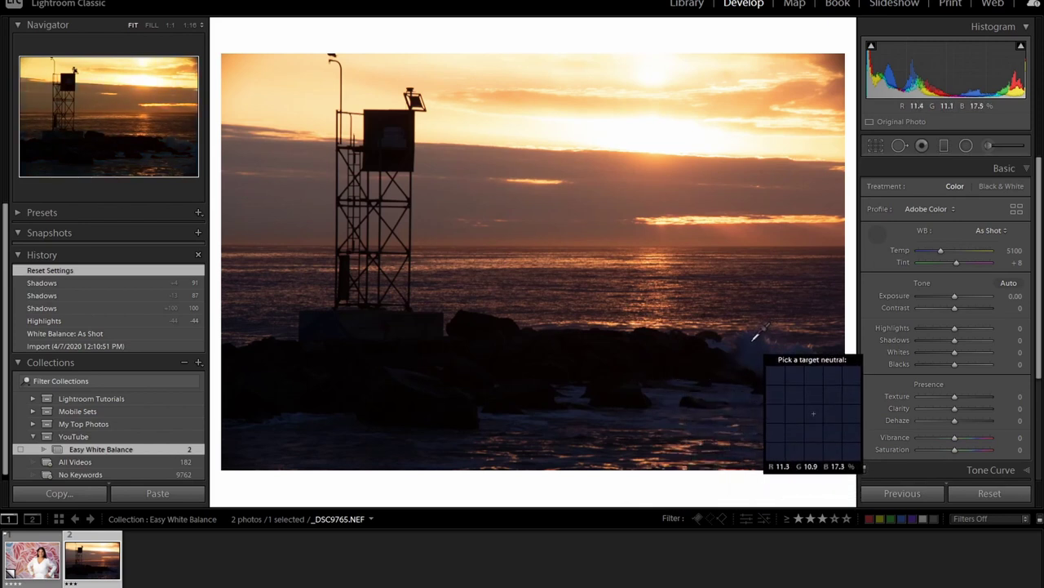
left_click(754, 338)
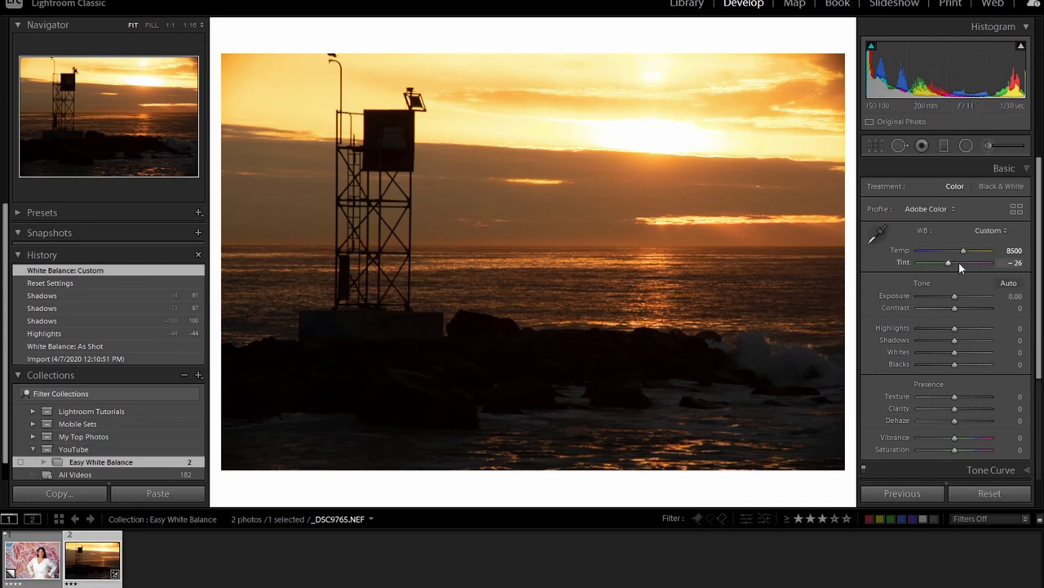
mouse_move(947, 260)
left_mouse_down()
mouse_move(964, 249)
mouse_move(949, 248)
left_mouse_up()
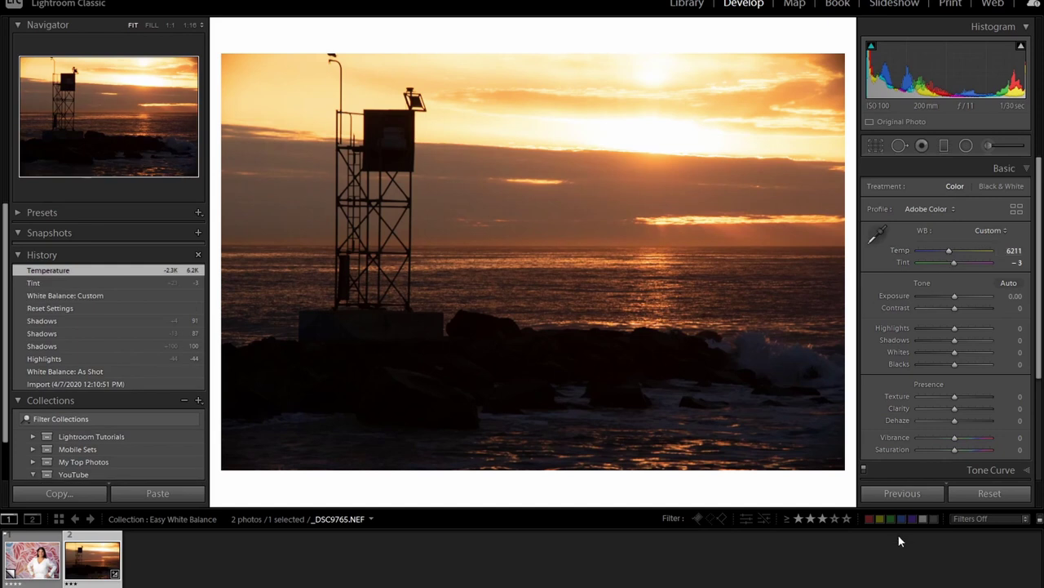
left_click(36, 571)
White-balance the portrait from its light background wall.
left_click(36, 571)
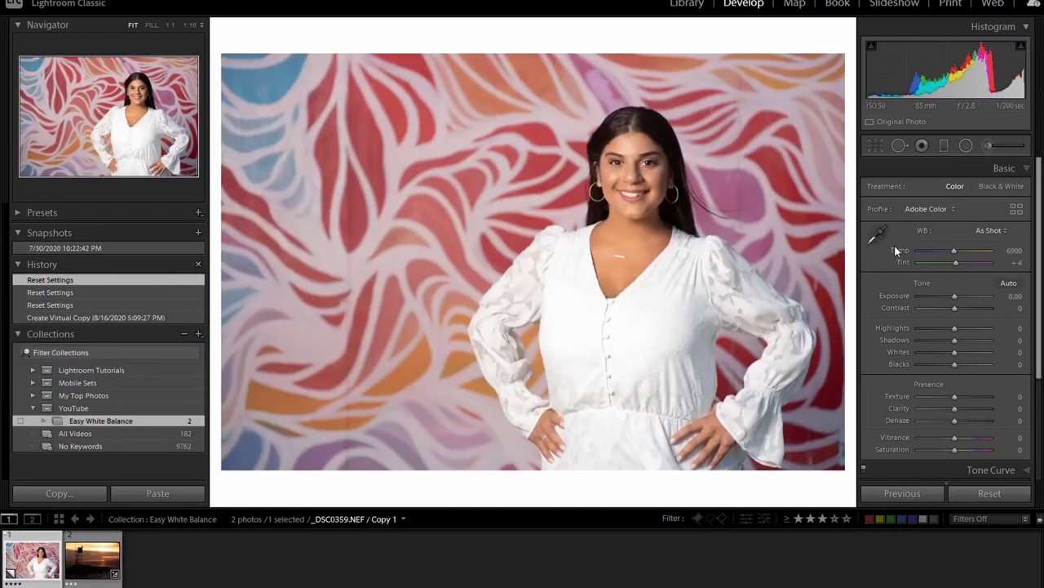
left_click(874, 234)
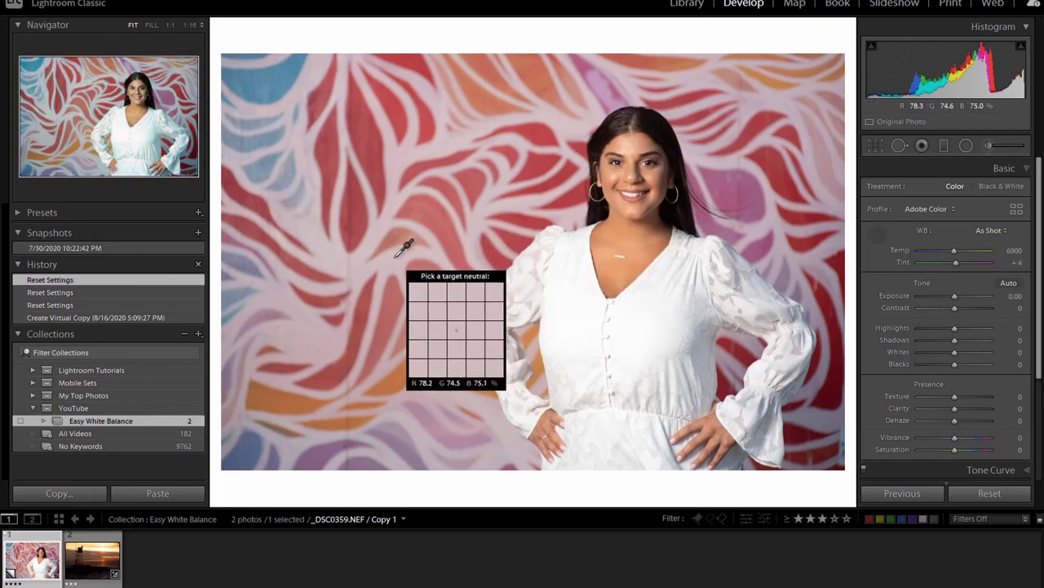
left_click(396, 256)
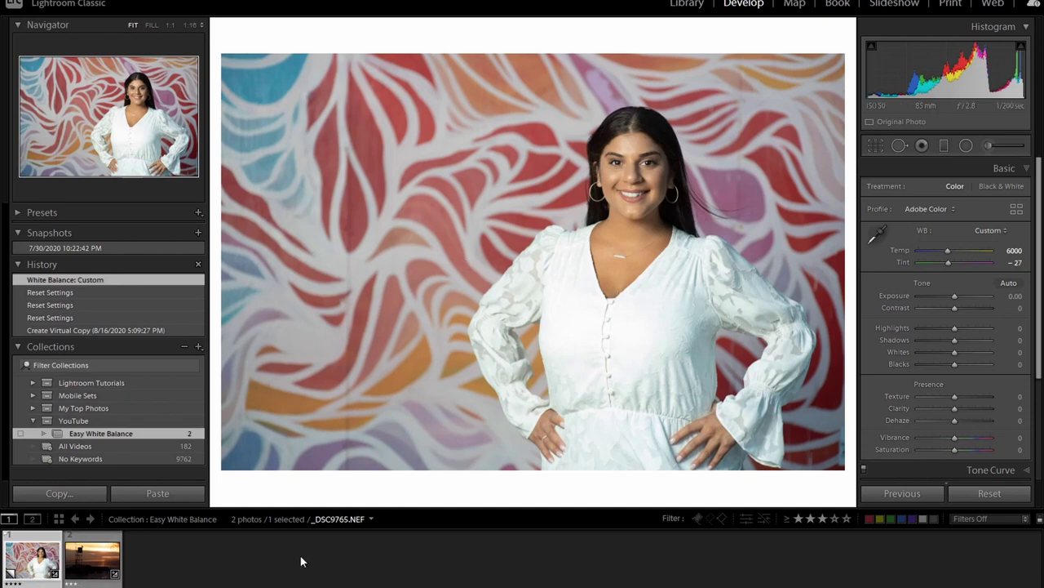
Undo edits back to the sunset at Temp 8500 and Tint -3.
key("ctrl+z")
key("Right")
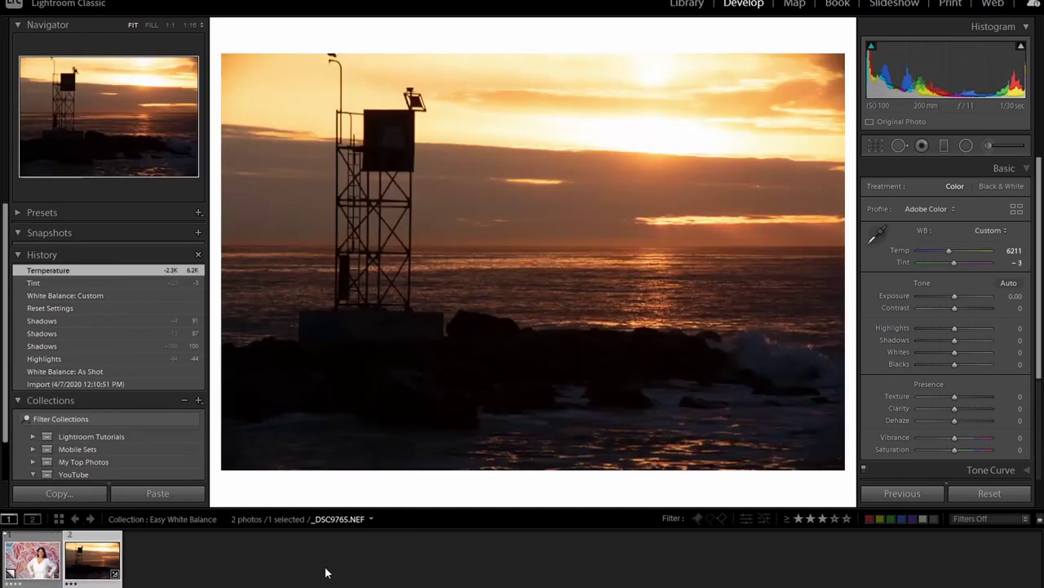
key("ctrl+z")
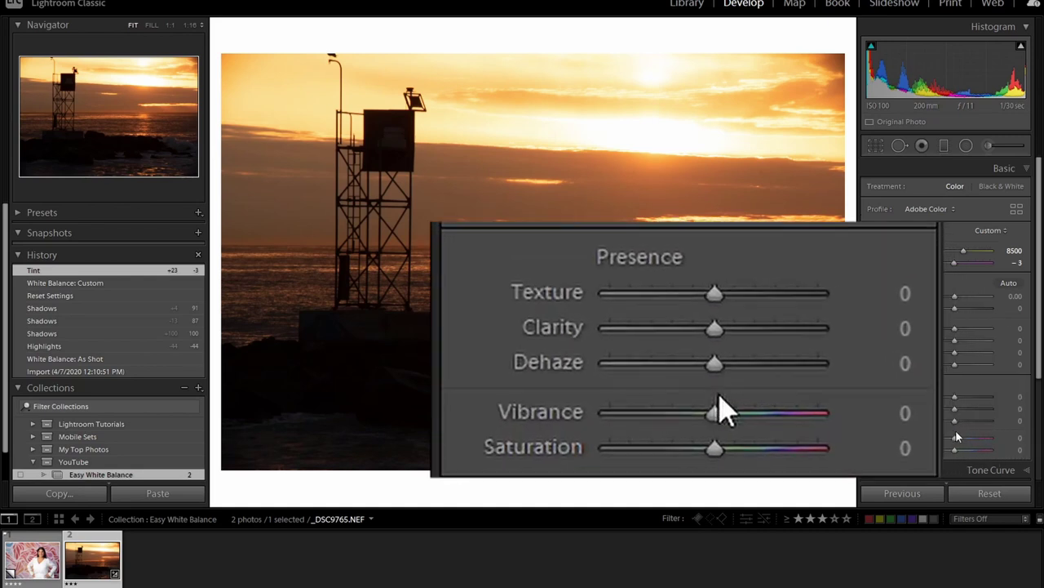
Max the sunset's Vibrance and Saturation to +100, cool Temp to 6649, and lift Shadows to +100.
left_click_drag(953, 437, 1000, 449)
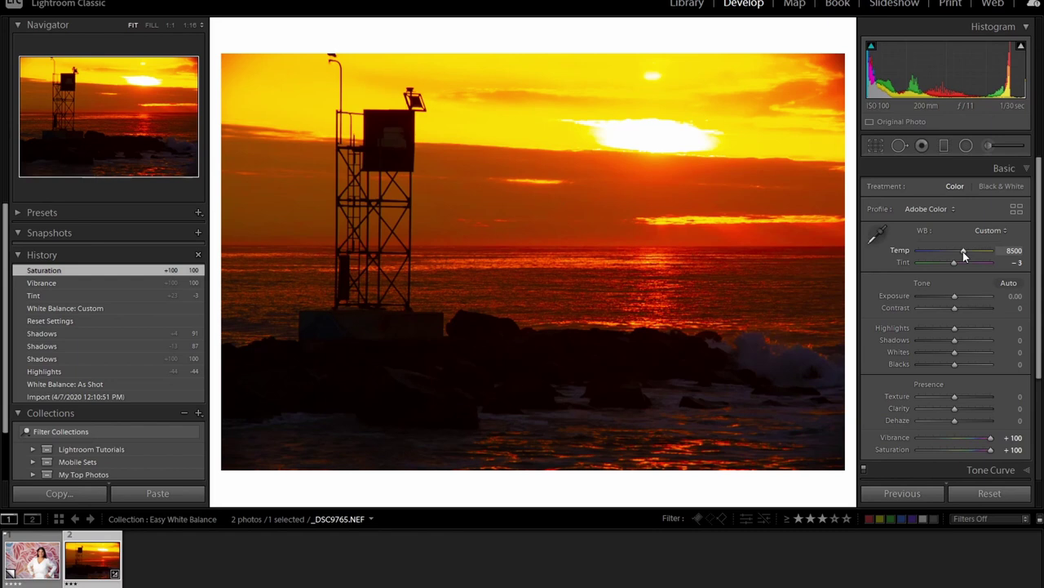
left_click_drag(961, 250, 941, 265)
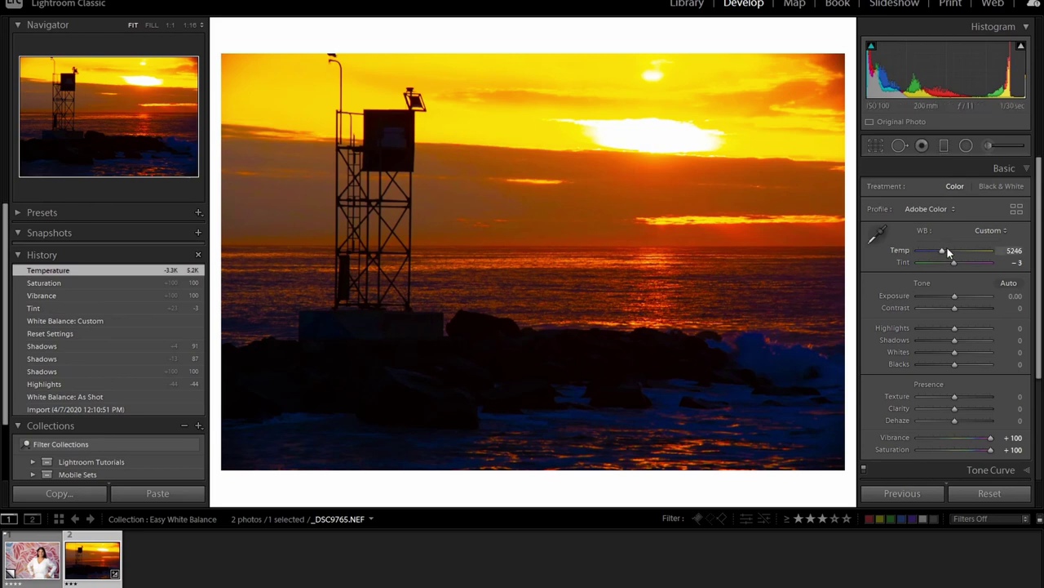
left_click_drag(943, 249, 953, 254)
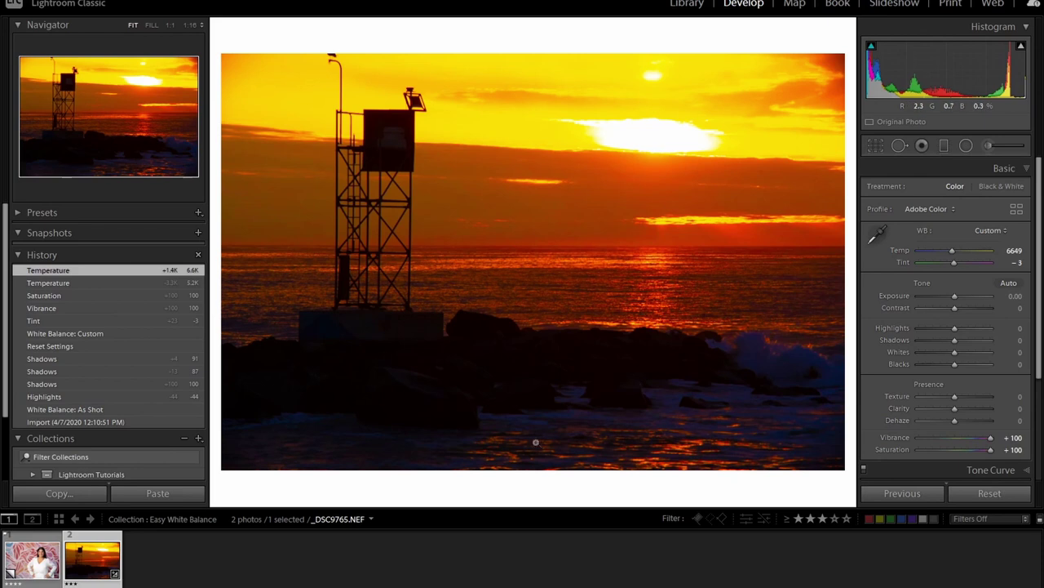
left_click_drag(957, 343, 1015, 343)
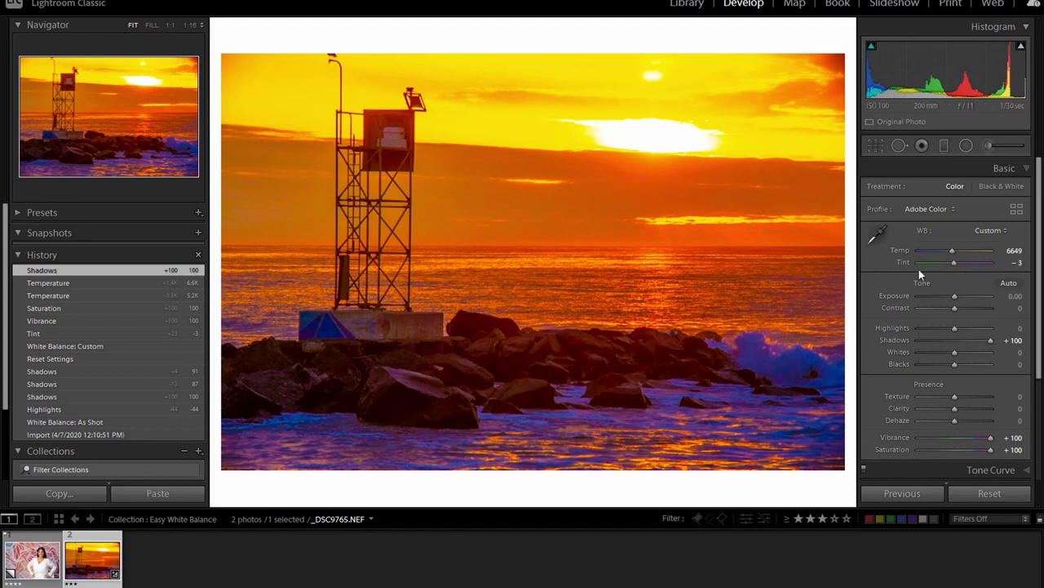
Warm the sunset's Temp to 7439 and settle Tint at -21.
left_click_drag(954, 253, 958, 253)
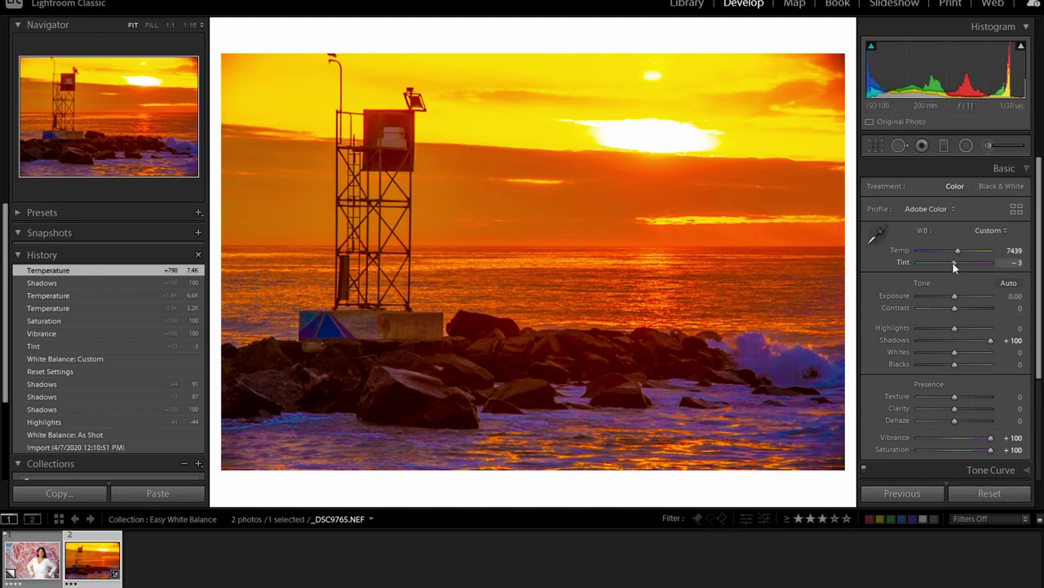
mouse_move(952, 263)
left_mouse_down()
mouse_move(940, 262)
mouse_move(951, 262)
left_mouse_up()
left_click_drag(950, 262, 948, 263)
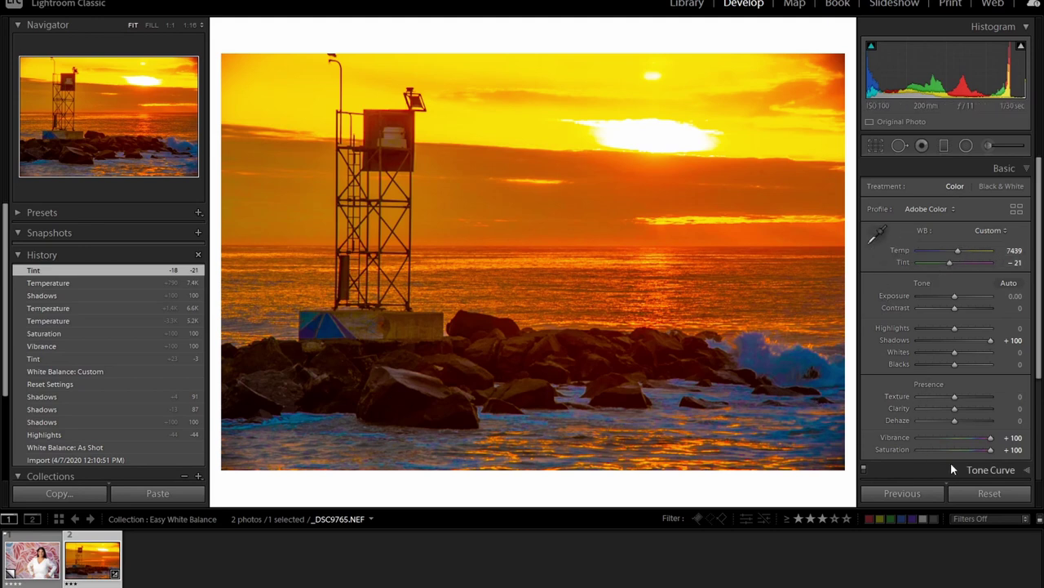
Reset the sunset's Vibrance and Saturation, then set Vibrance +14 and Saturation +7.
double_click(896, 438)
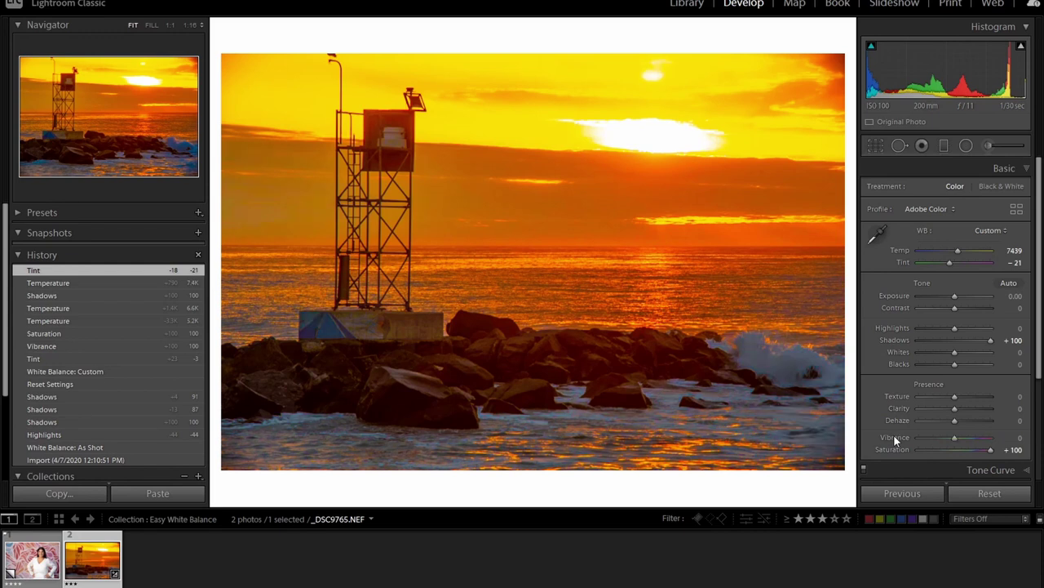
double_click(899, 450)
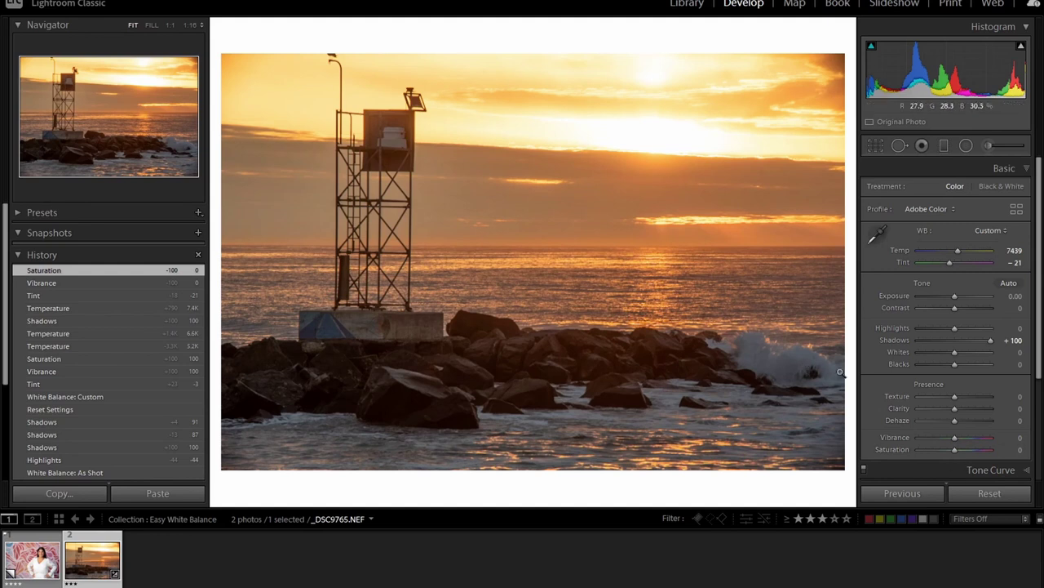
left_click_drag(953, 437, 958, 451)
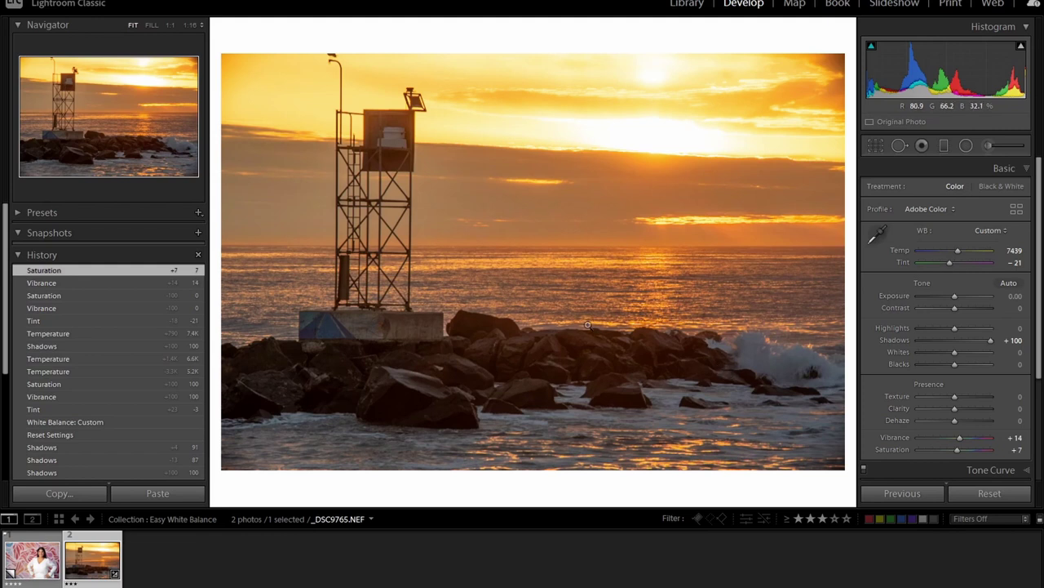
left_click(36, 567)
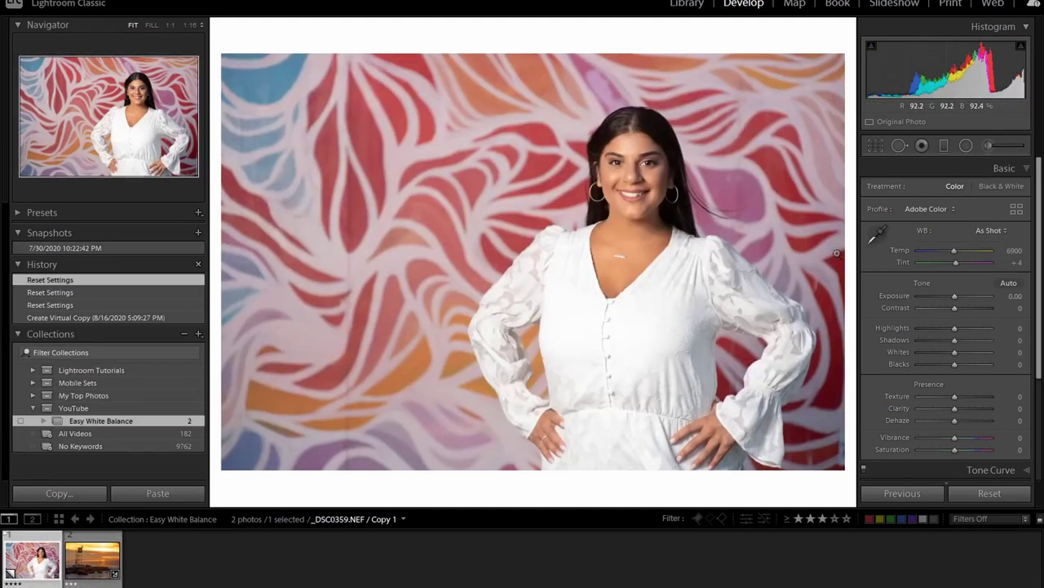
left_click(879, 235)
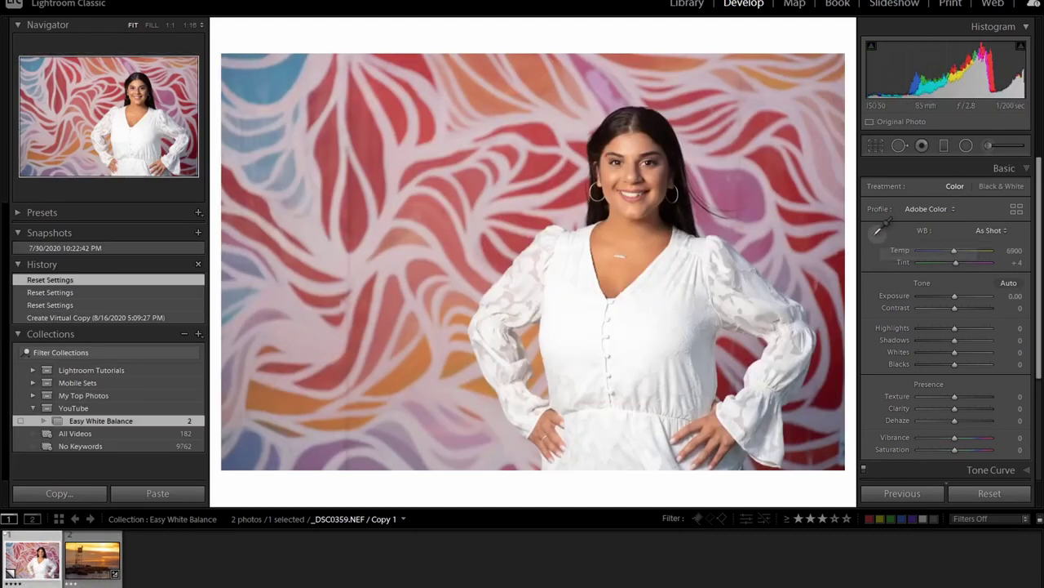
left_click(576, 273)
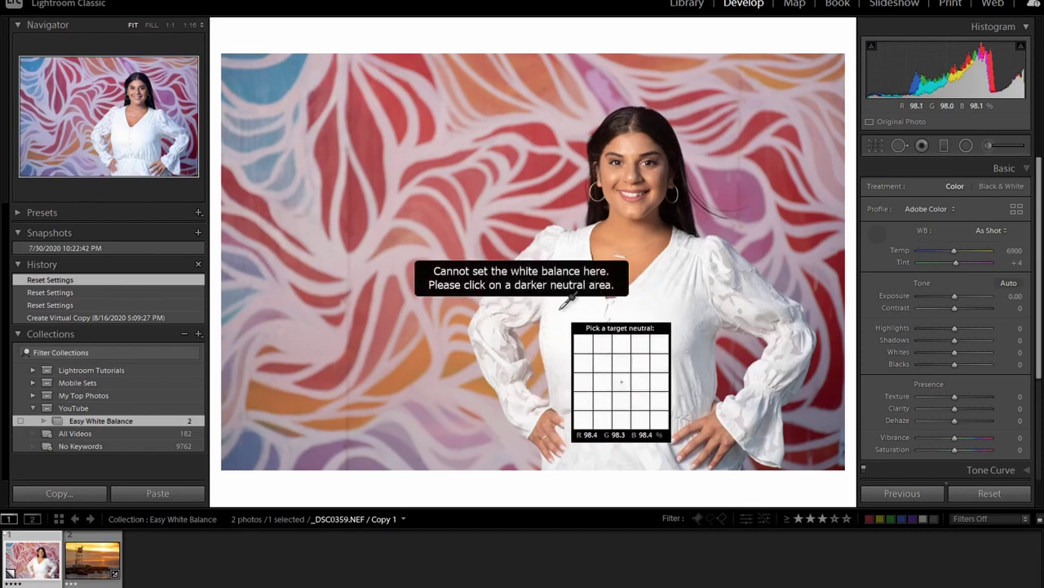
left_click(684, 363)
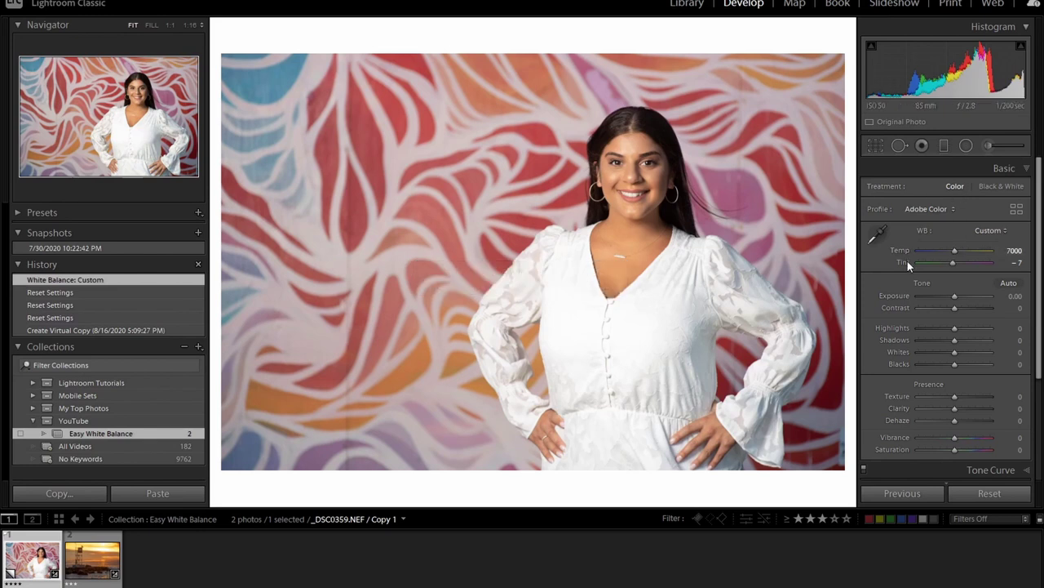
key("ctrl+z")
key("Right")
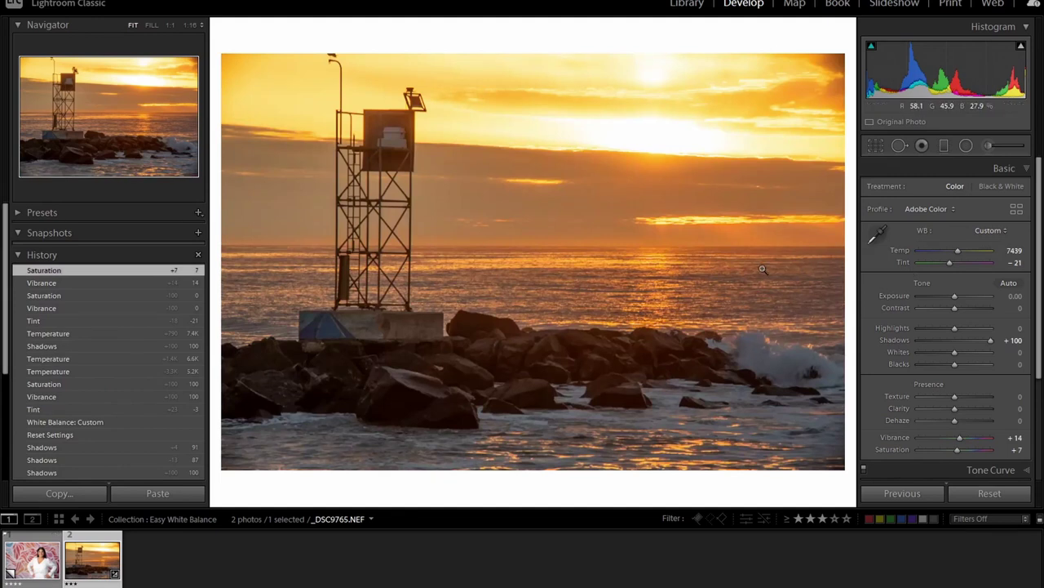
key("Left")
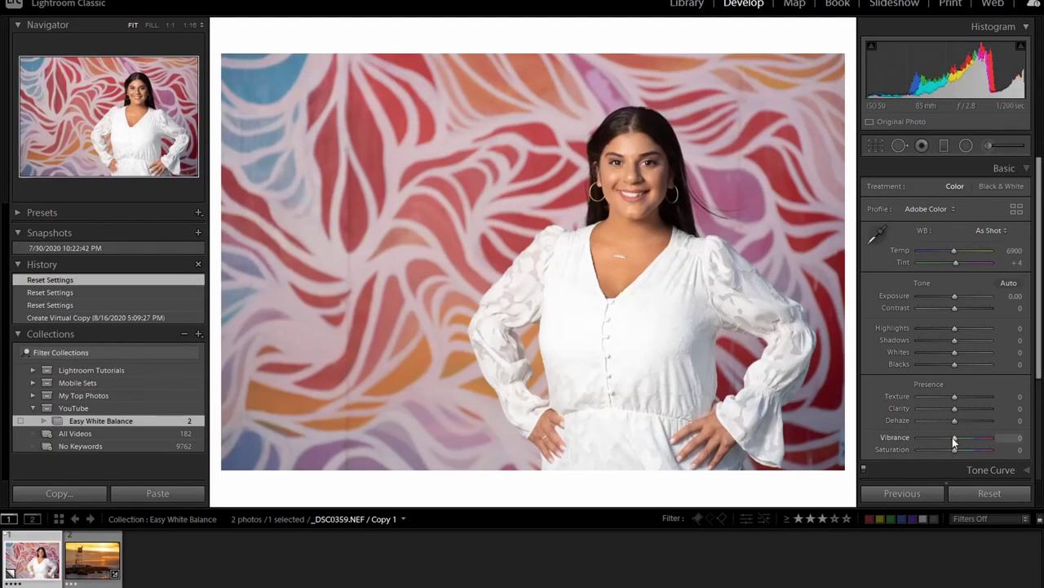
Max the portrait's Vibrance and Saturation at +100 and set Temp 5333, Tint -11.
left_click_drag(958, 442, 1010, 449)
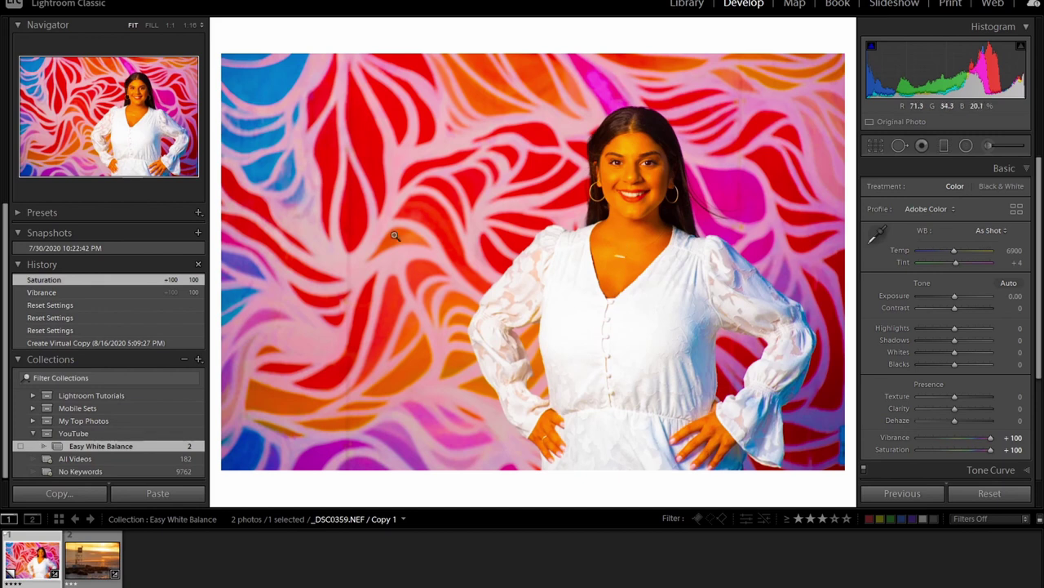
left_click_drag(954, 250, 943, 251)
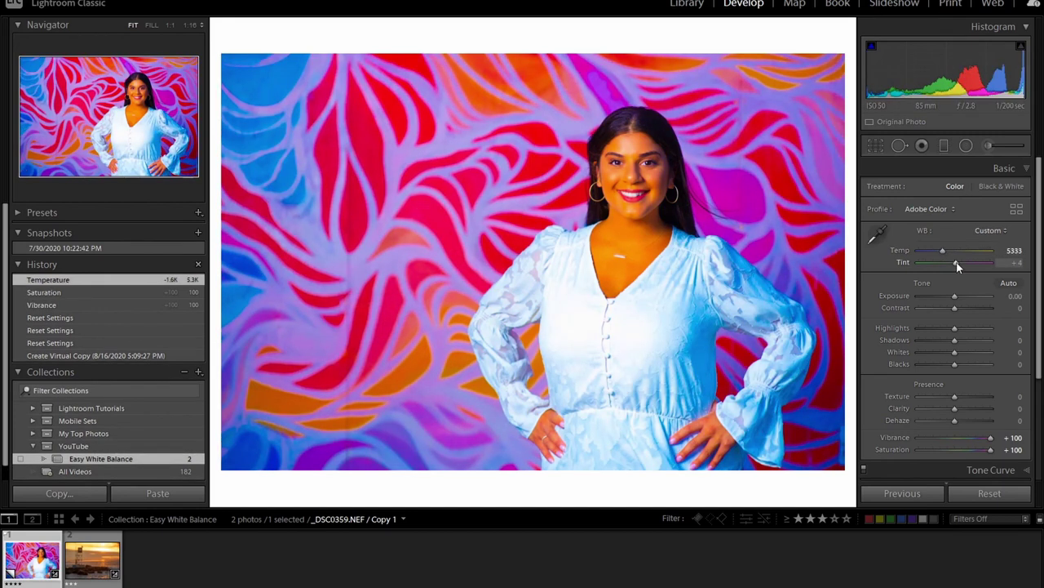
left_click_drag(955, 264, 953, 264)
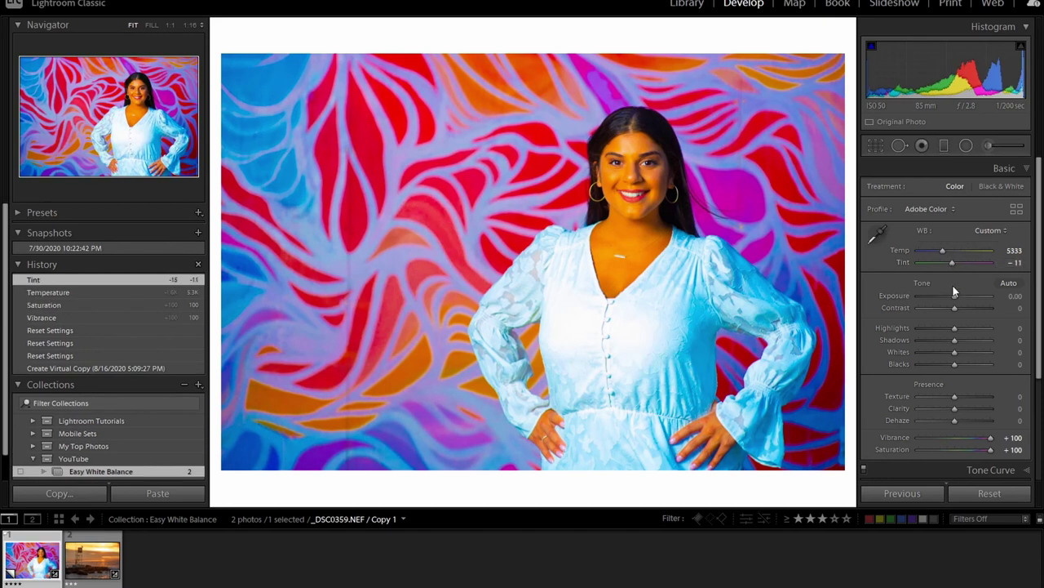
scroll(914, 362, "down", 2)
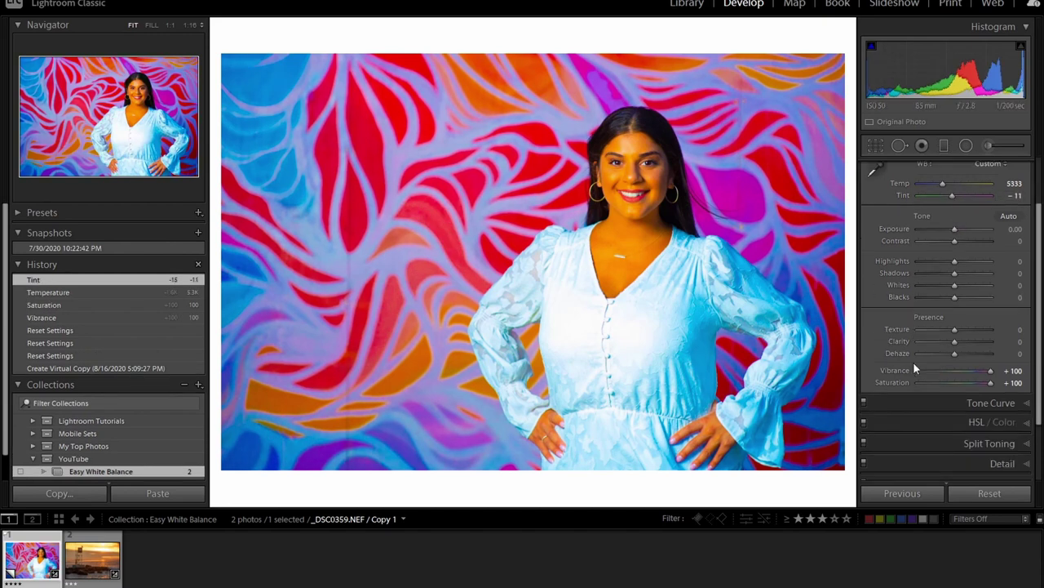
In HSL/Color, lower Orange saturation to -45 and Yellow saturation to -20.
left_click(978, 421)
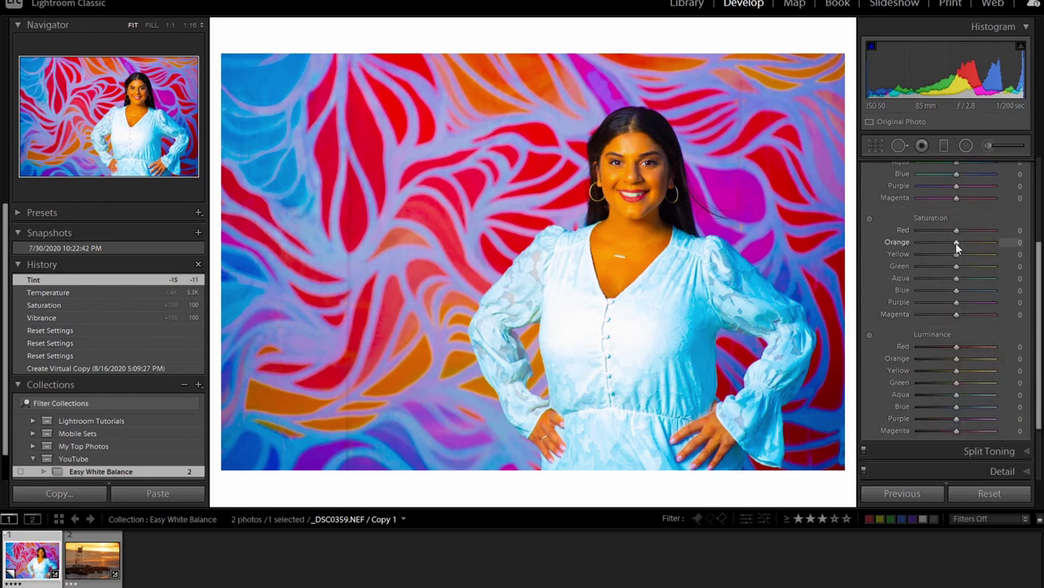
left_click_drag(956, 244, 939, 251)
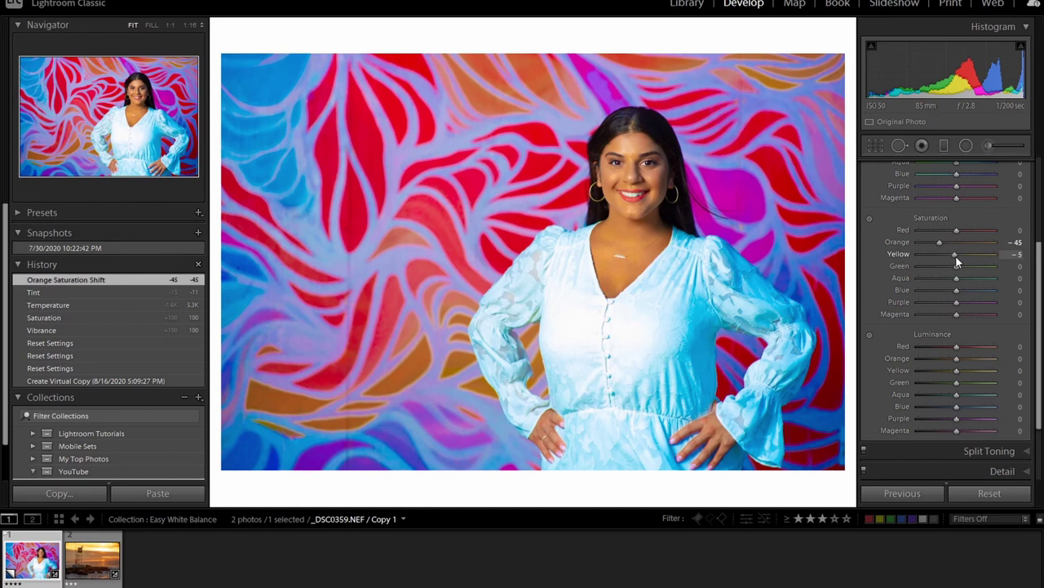
left_click_drag(956, 255, 950, 259)
scroll(885, 282, "up", 4)
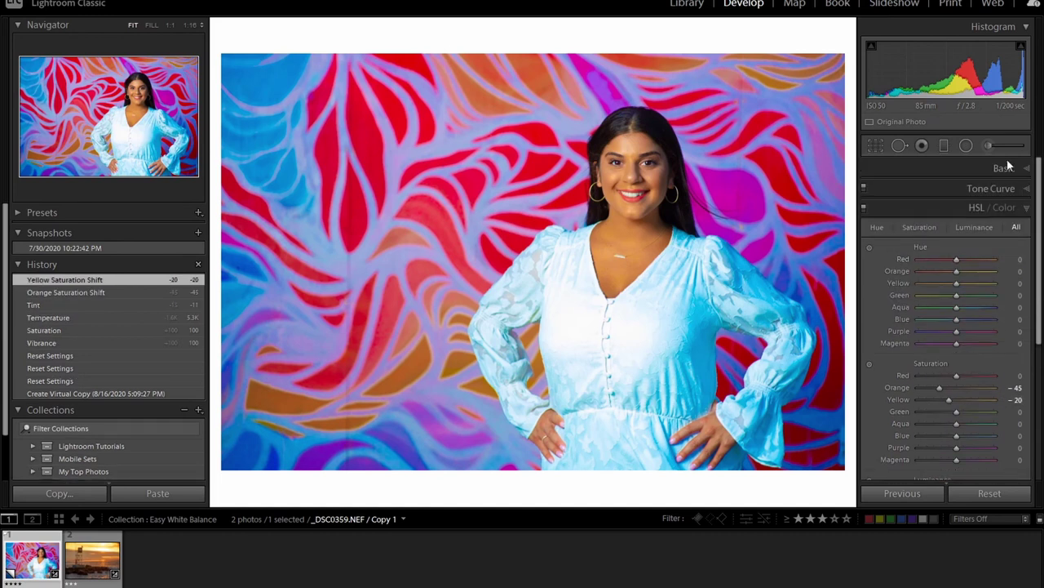
Warm the portrait's Temp from 5333 to 5597 in the Basic panel.
left_click(1005, 167)
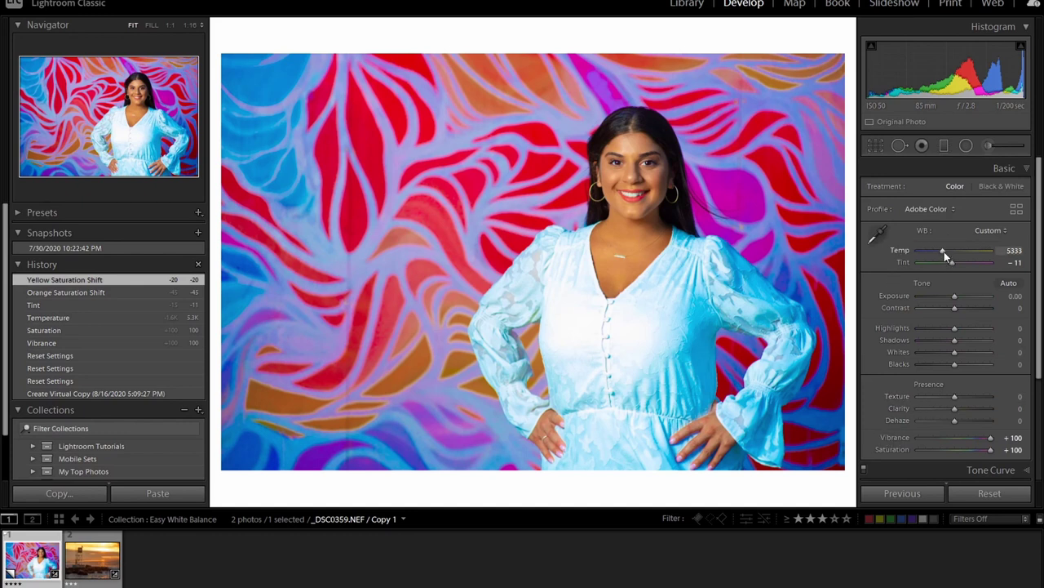
left_click_drag(943, 250, 944, 250)
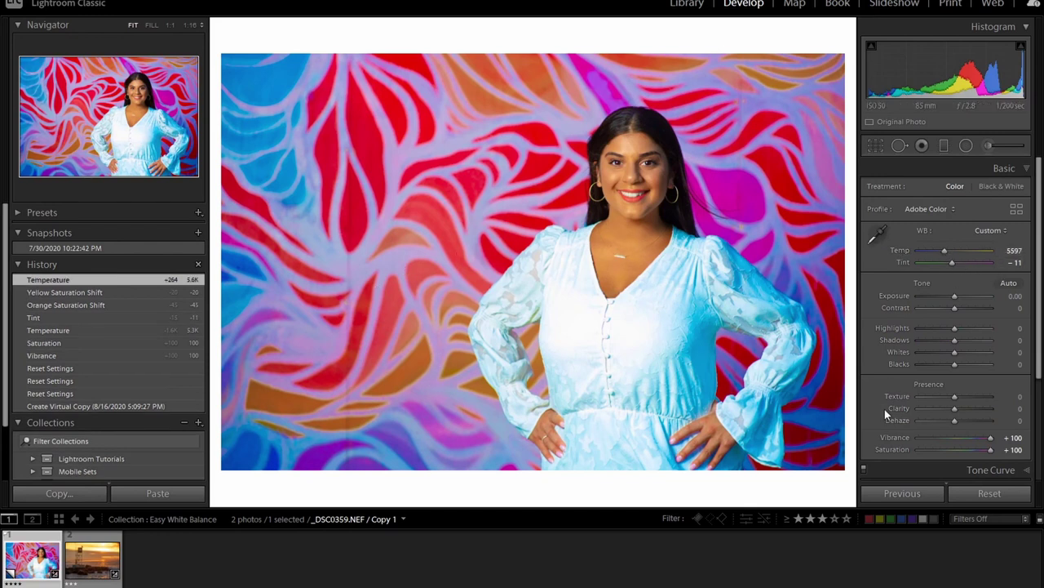
Reset the portrait's Vibrance and Saturation, then set Vibrance +25 and Saturation +30.
double_click(895, 438)
double_click(895, 450)
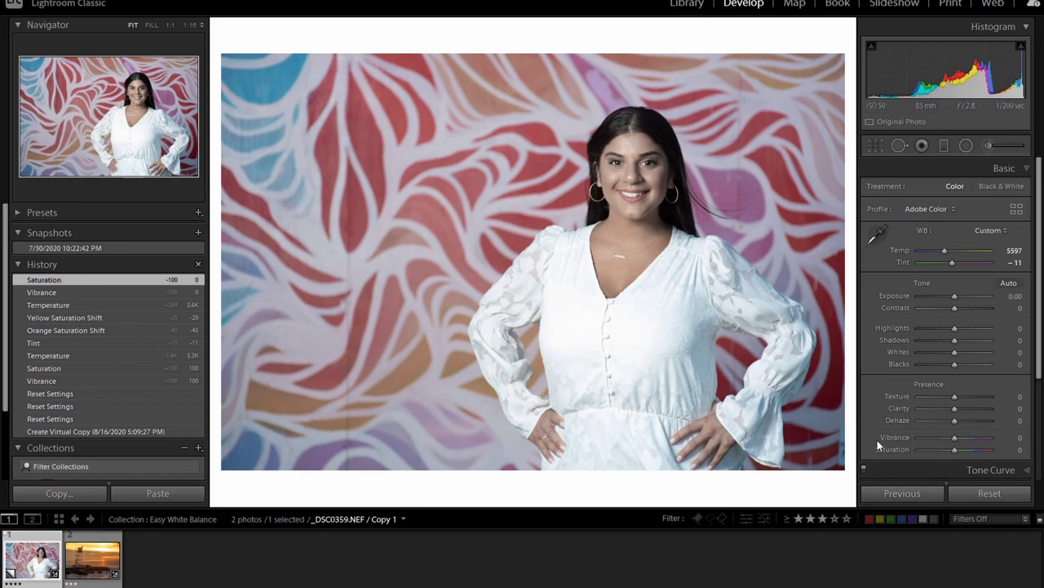
mouse_move(956, 451)
left_mouse_down()
mouse_move(966, 453)
mouse_move(962, 440)
left_mouse_up()
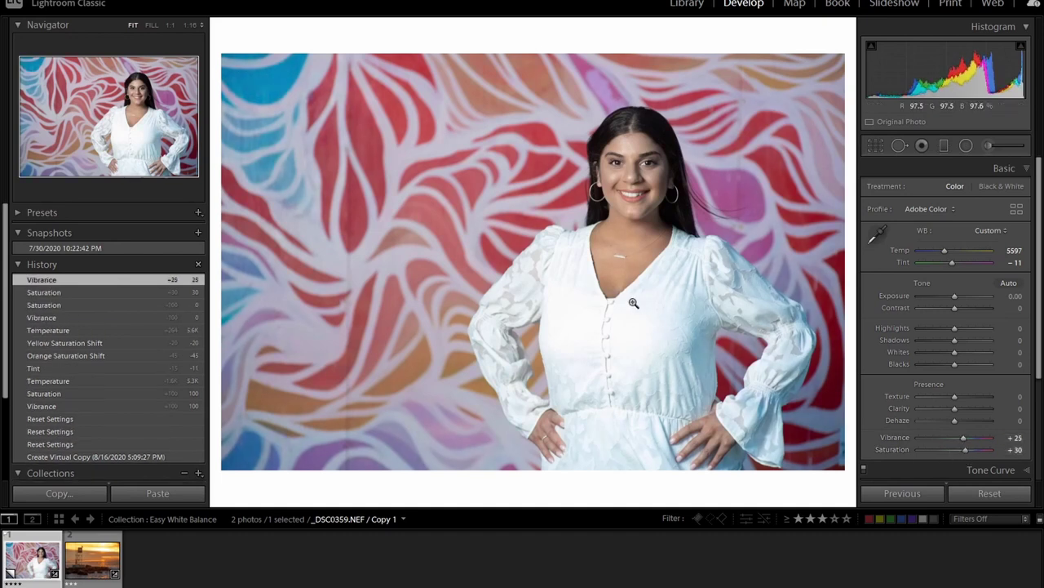